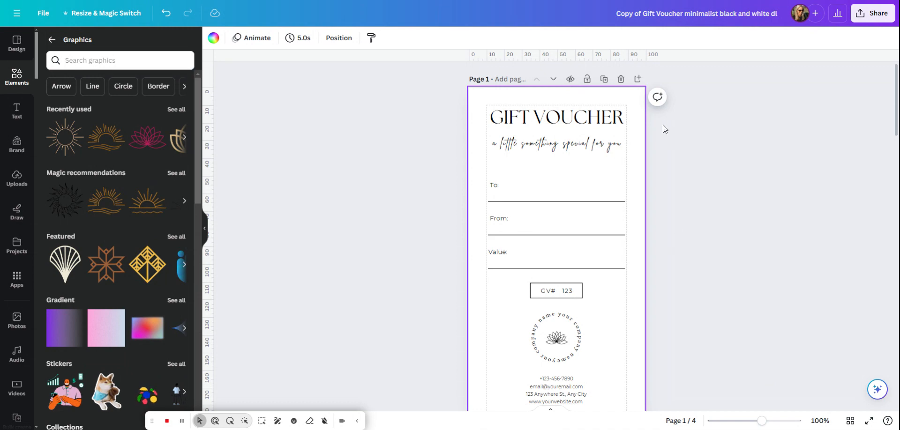
# Turn the uppercase formatting of the GIFT VOUCHER title off and on again
pyautogui.click(596, 119)
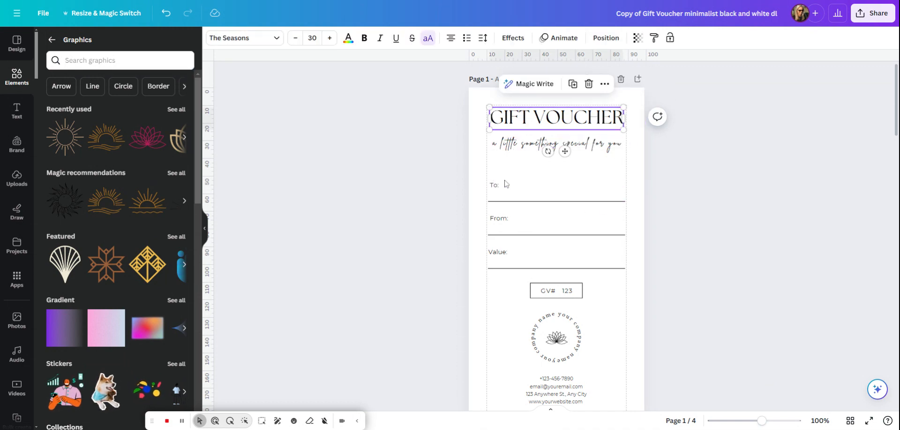
pyautogui.click(538, 145)
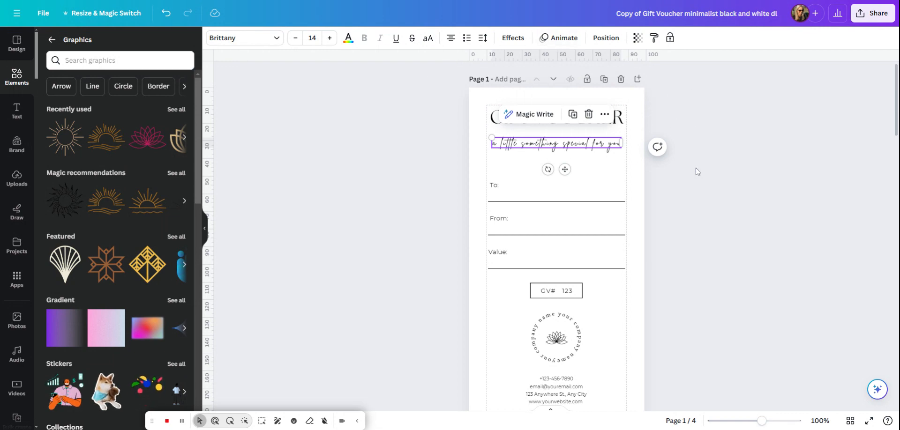
pyautogui.click(550, 121)
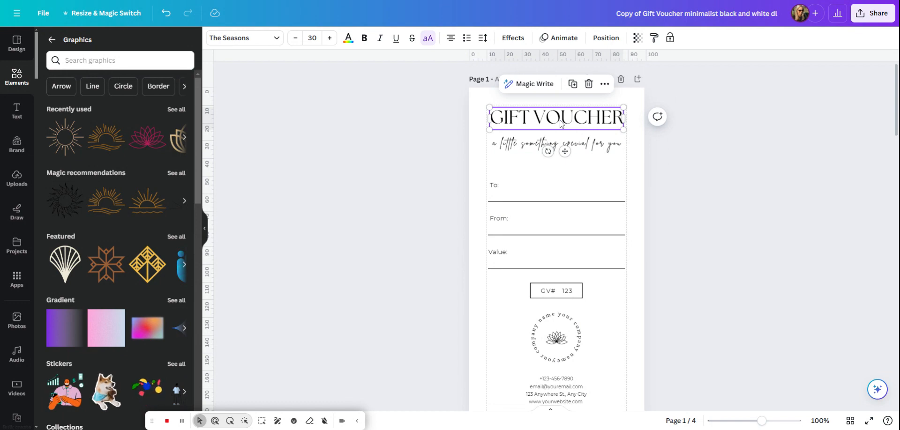
pyautogui.click(428, 39)
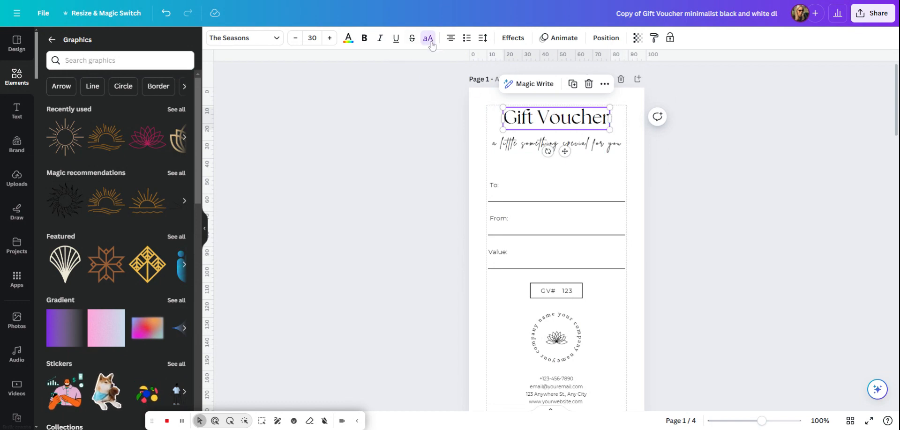
pyautogui.click(428, 40)
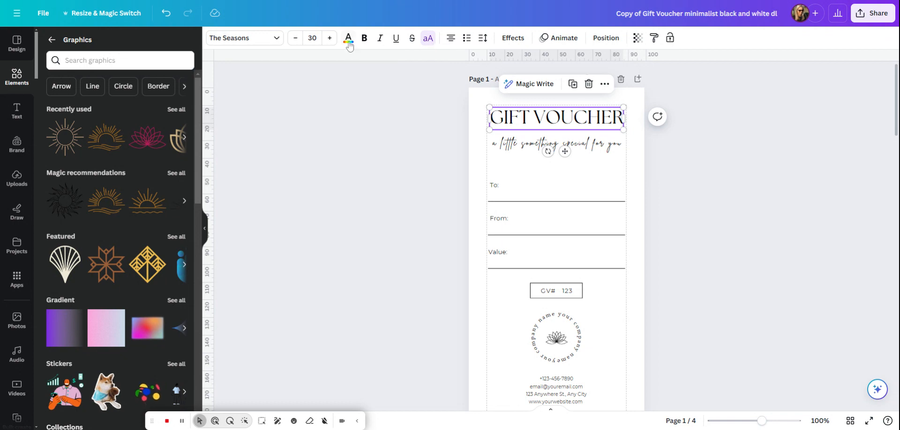
# Try bold and italic formatting on the GIFT VOUCHER title and remove both
pyautogui.click(365, 39)
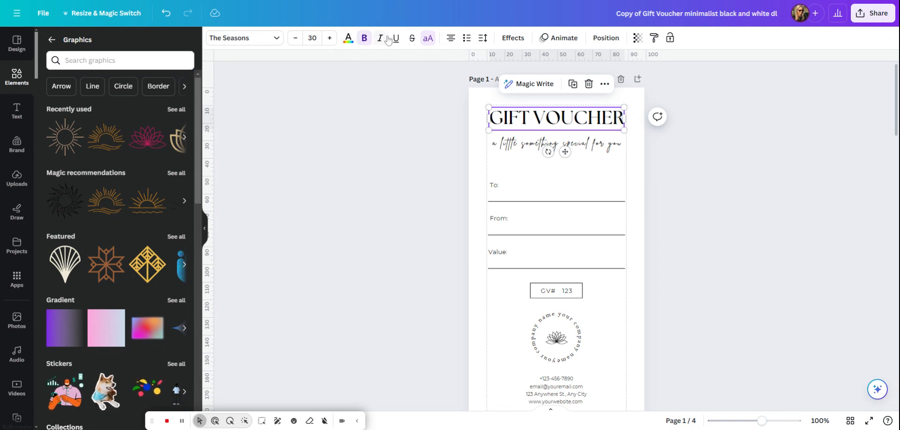
pyautogui.click(381, 39)
pyautogui.click(381, 39)
pyautogui.click(364, 39)
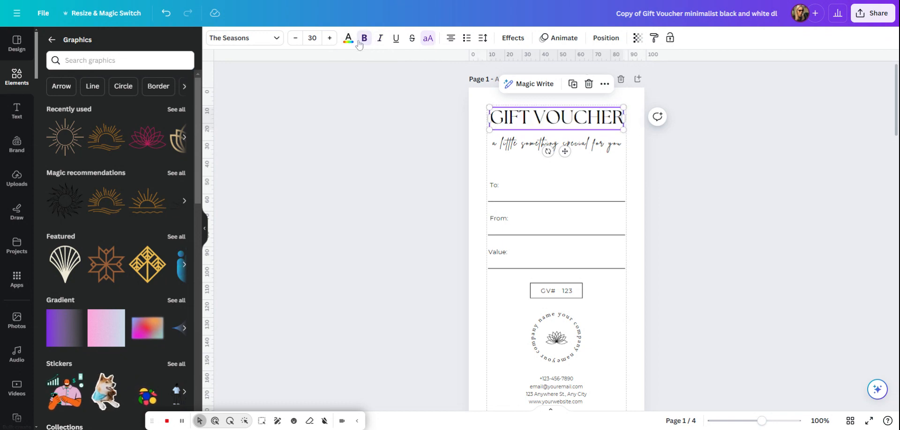
# Try the GIFT VOUCHER title at font size 33 and return it to 30
pyautogui.click(330, 39)
pyautogui.click(330, 39)
pyautogui.click(330, 39)
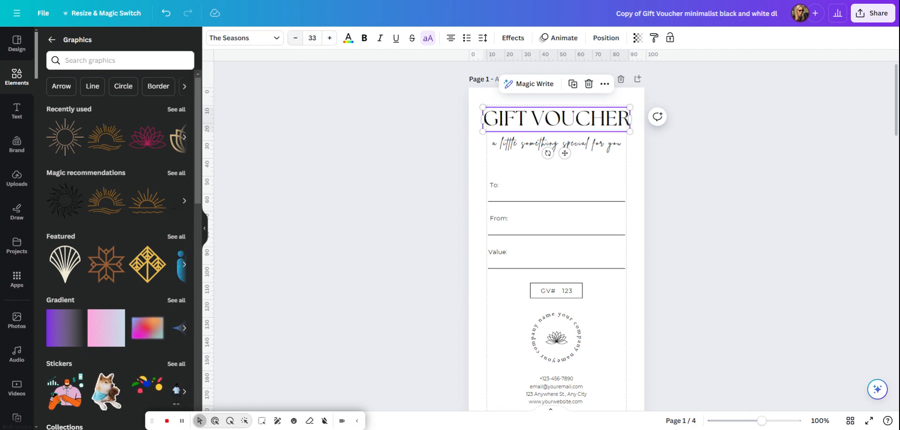
pyautogui.click(295, 40)
pyautogui.click(296, 40)
pyautogui.click(296, 40)
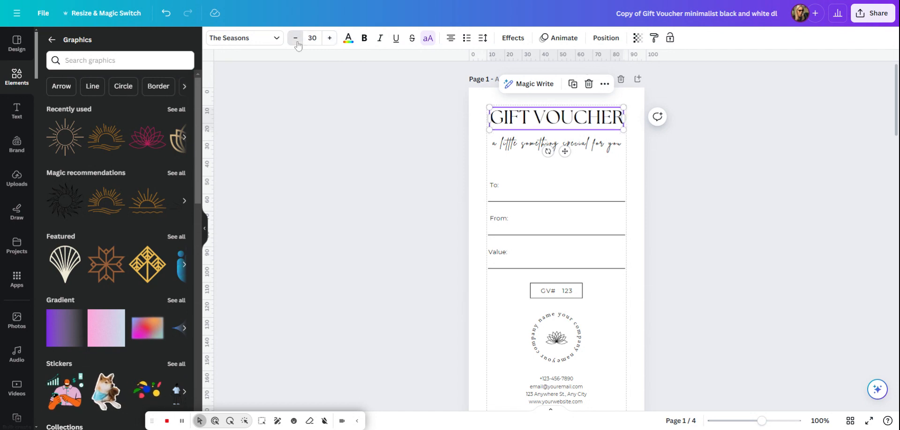
# Try the League Spartan font on the GIFT VOUCHER title and undo the font change
pyautogui.click(238, 41)
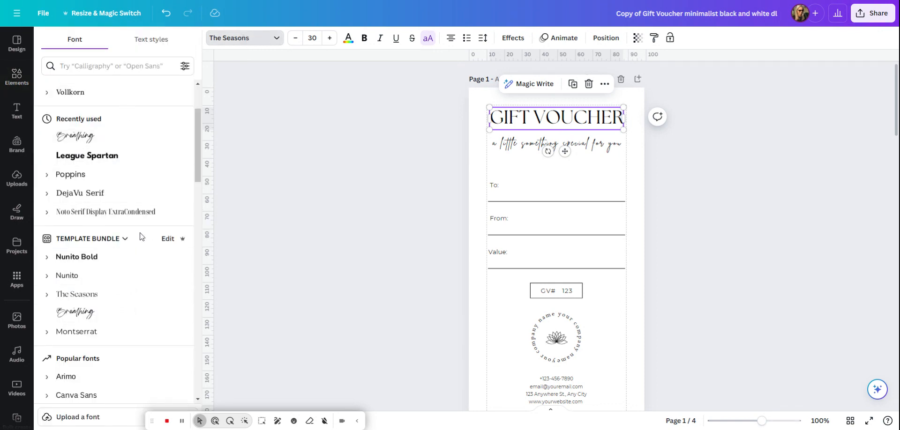
pyautogui.click(82, 162)
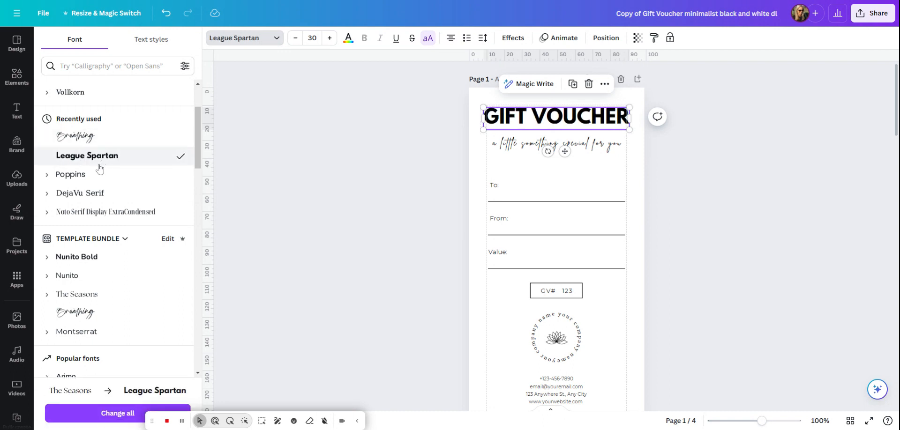
pyautogui.click(166, 13)
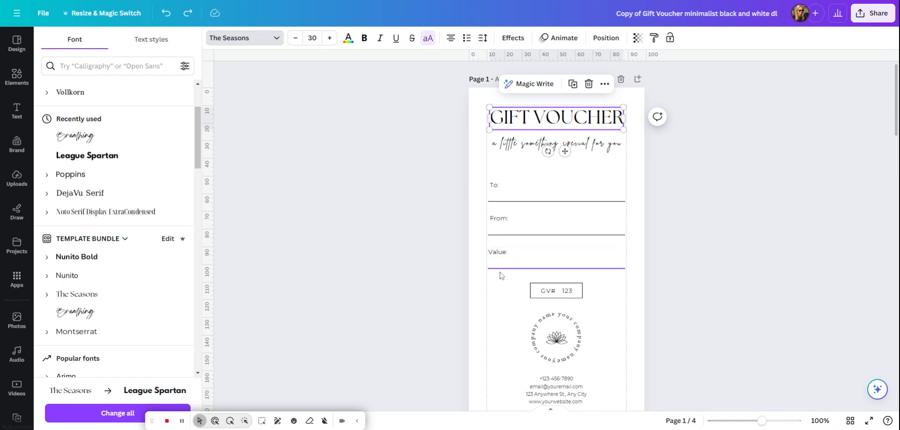
# Try a line weight of 5 on the line beneath "To:" and set it back to 1
pyautogui.click(585, 202)
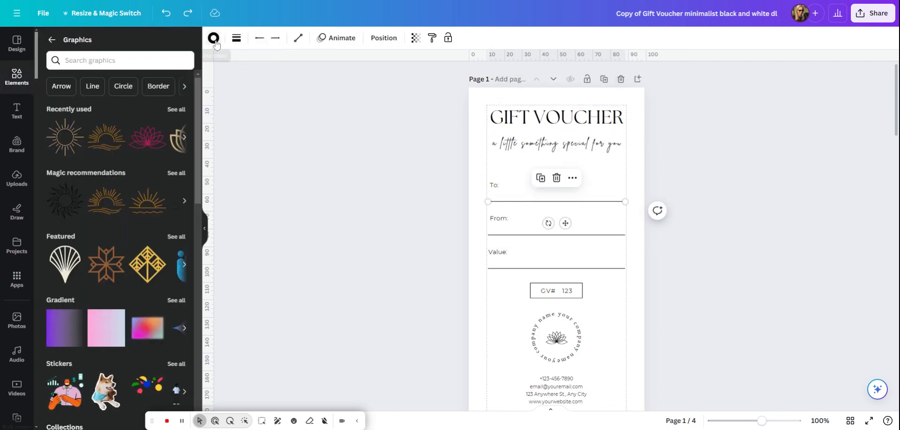
pyautogui.click(235, 38)
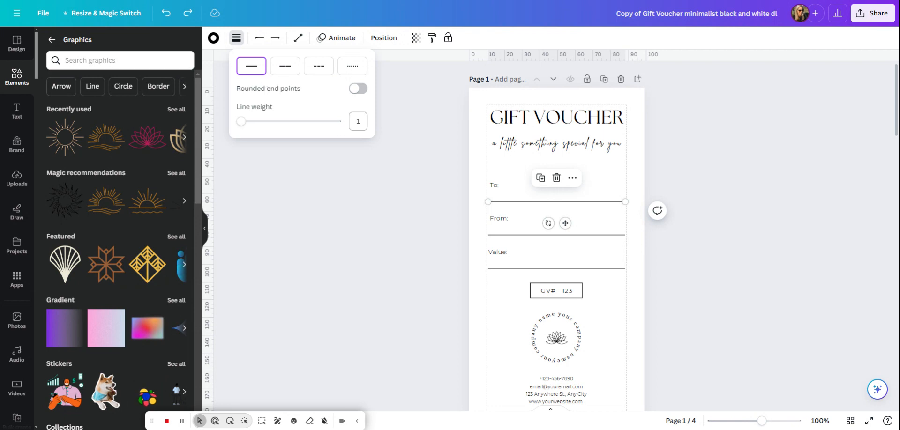
pyautogui.click(358, 121)
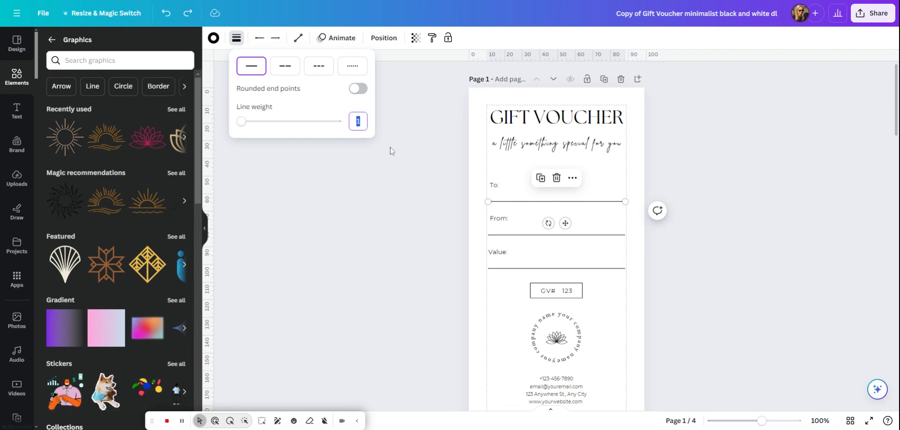
pyautogui.write('5')
pyautogui.press('Return')
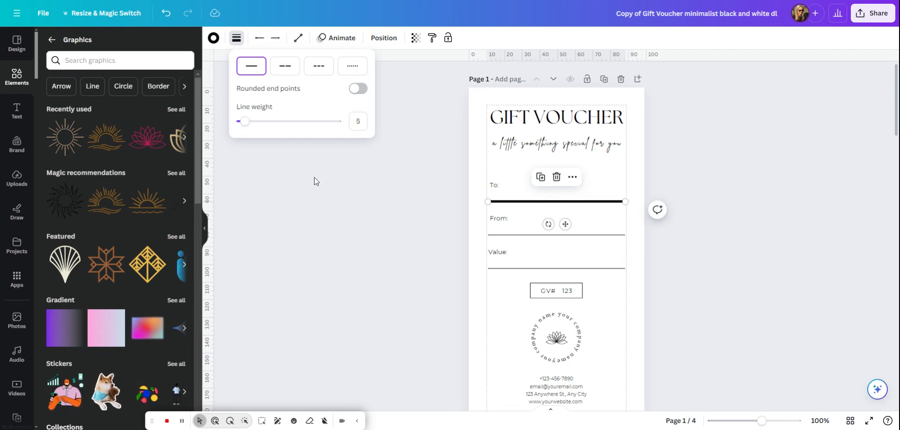
pyautogui.click(358, 121)
pyautogui.write('1')
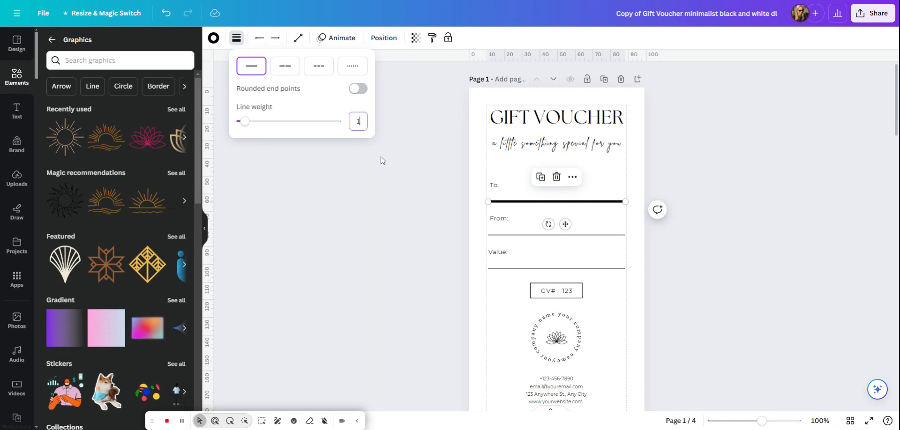
pyautogui.press('Return')
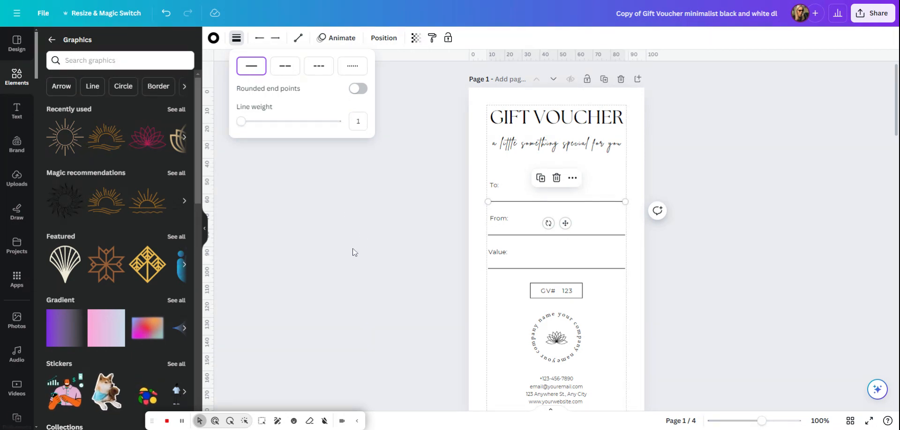
# Ungroup the contact details block to access its separate text lines, and group the lines together again
pyautogui.scroll(-2, 661, 295)
pyautogui.click(555, 301)
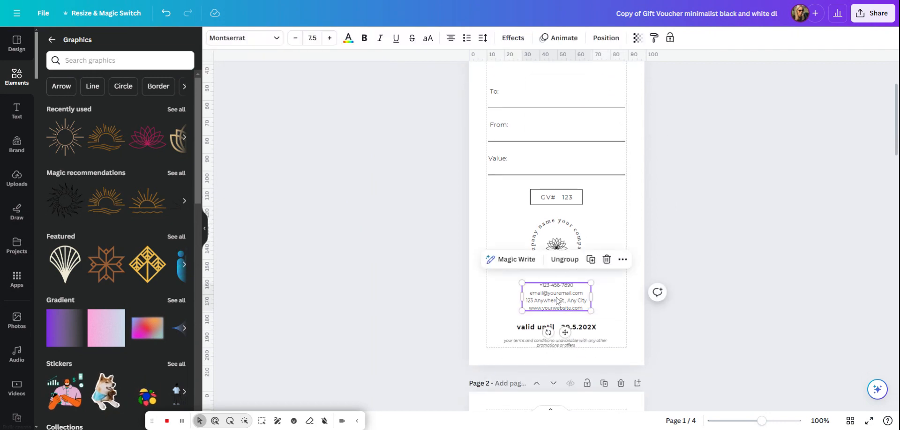
pyautogui.click(564, 260)
pyautogui.click(565, 285)
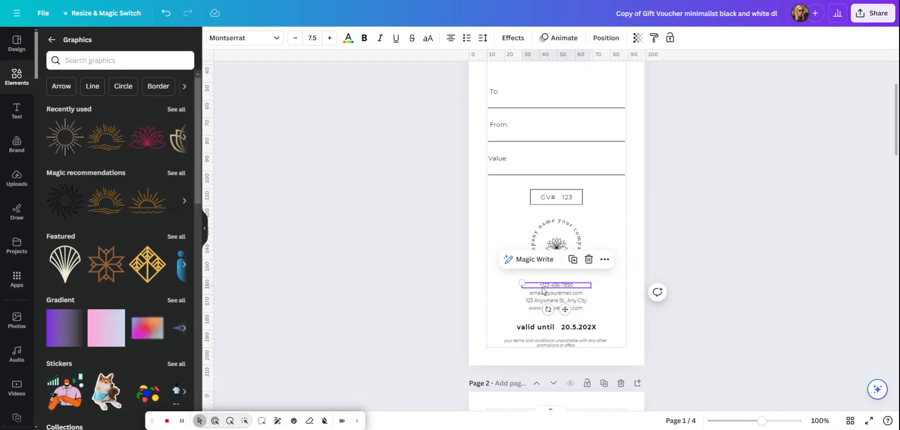
pyautogui.click(505, 281)
pyautogui.moveTo(504, 281); pyautogui.dragTo(568, 299)
pyautogui.click(567, 265)
pyautogui.click(609, 304)
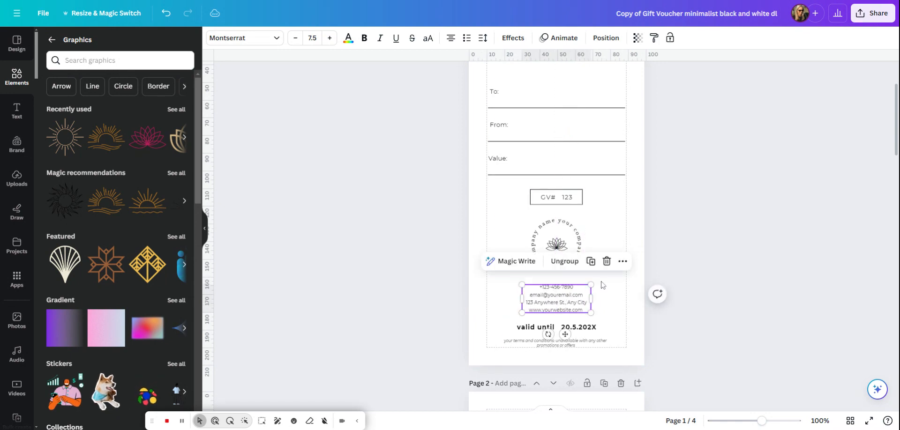
# Ungroup the circular logo and separate its parts, placing the lotus graphic beside the GV# box and the ring of text near the page's left margin
pyautogui.click(603, 239)
pyautogui.click(568, 252)
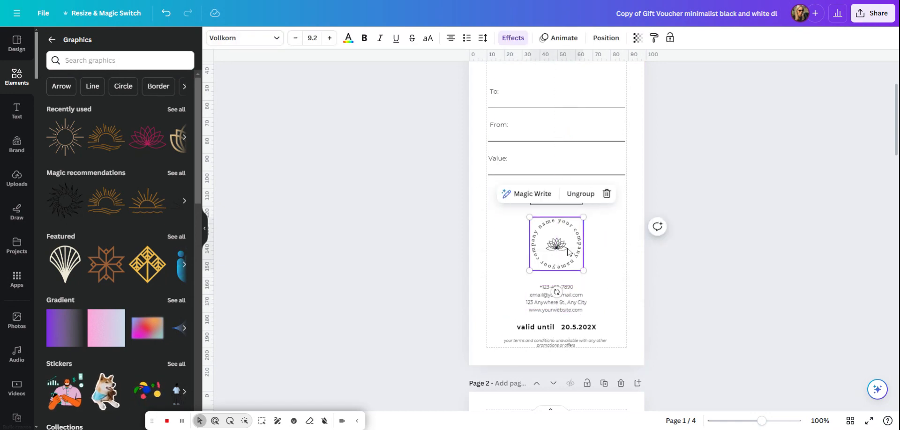
pyautogui.moveTo(569, 252); pyautogui.dragTo(570, 253)
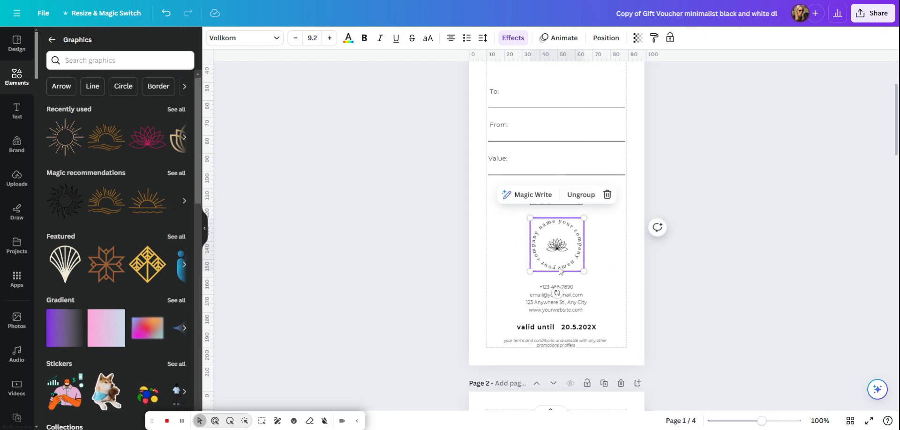
pyautogui.click(583, 195)
pyautogui.click(571, 263)
pyautogui.moveTo(572, 263); pyautogui.dragTo(610, 205)
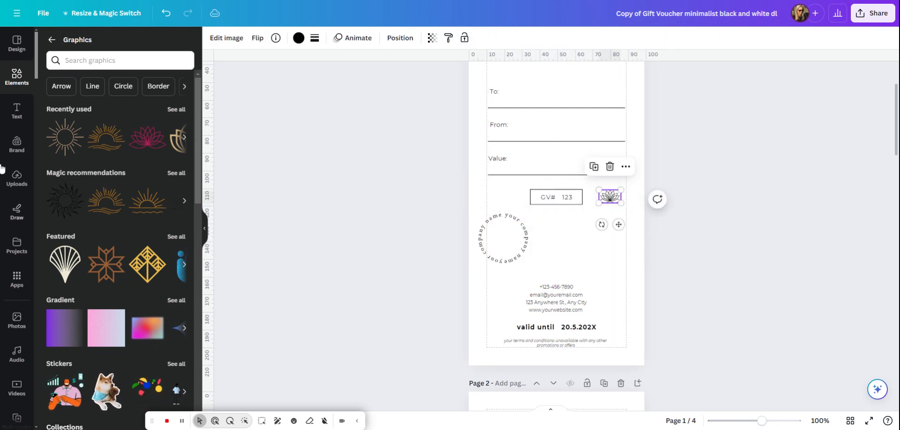
# Open the Graphics category of the elements library to browse replacement logo graphics
pyautogui.click(14, 80)
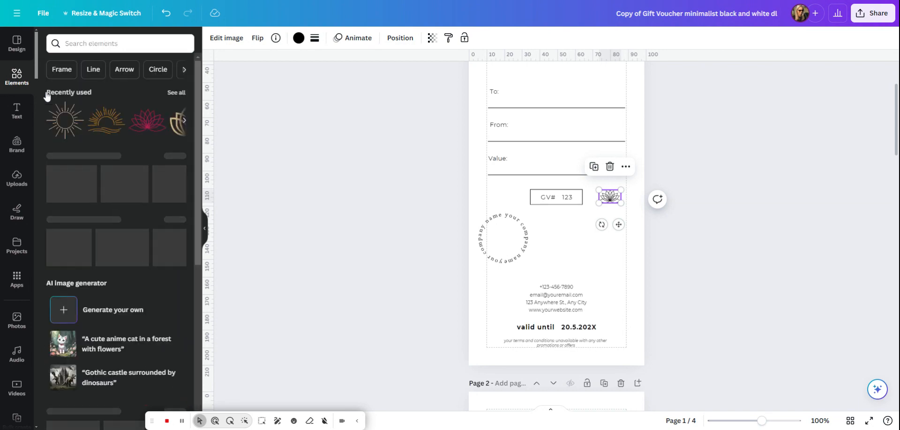
pyautogui.click(89, 43)
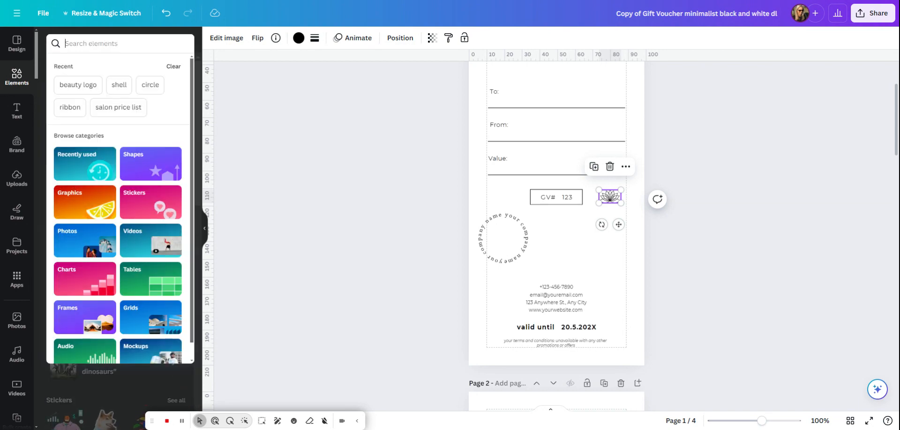
pyautogui.click(75, 209)
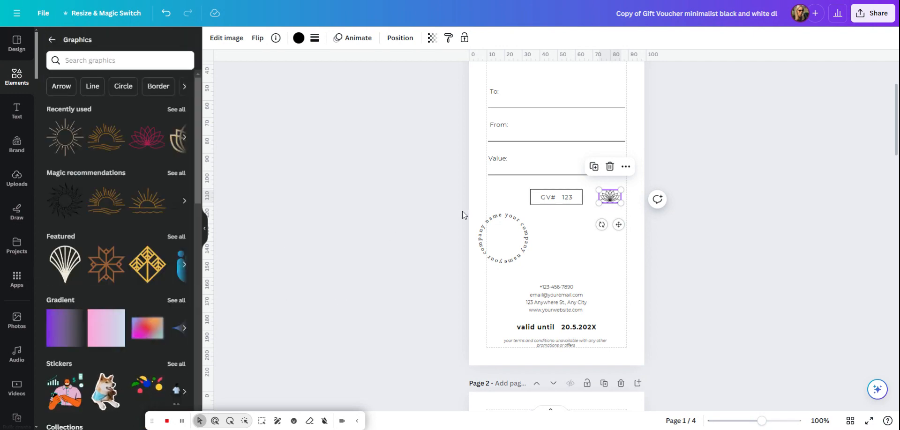
# Move the circular company name text back to the page centre below the GV# box and remove its curve shape
pyautogui.moveTo(520, 247); pyautogui.dragTo(568, 253)
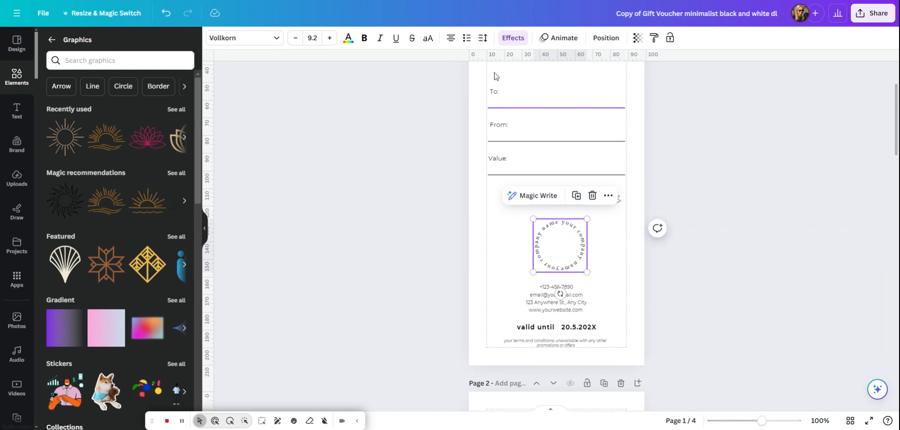
pyautogui.click(514, 39)
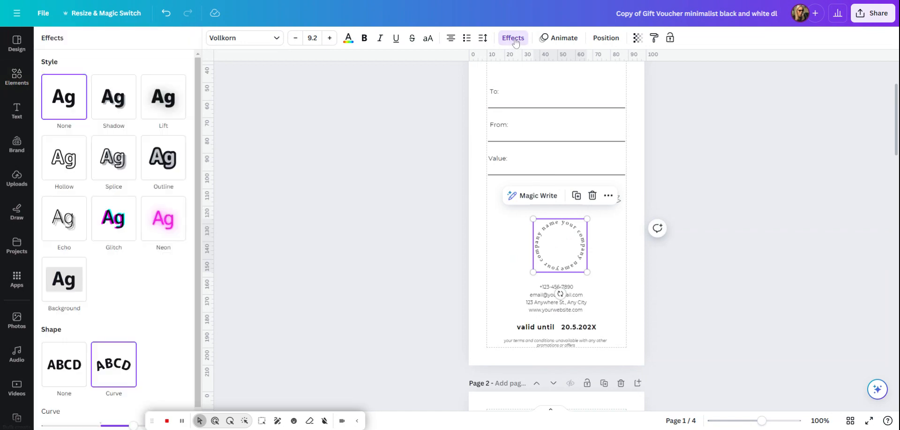
pyautogui.scroll(-1, 98, 331)
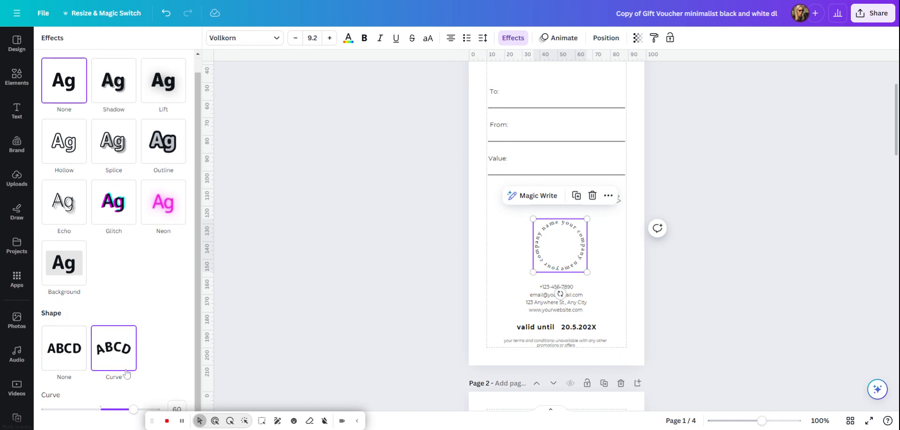
pyautogui.click(55, 365)
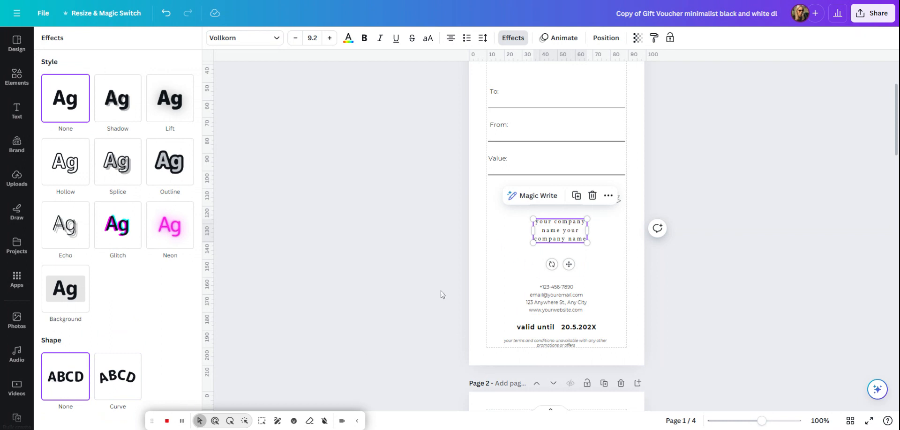
# Apply the Curve shape to the company name text and set the curve to 59 so it forms a full circle
pyautogui.click(126, 389)
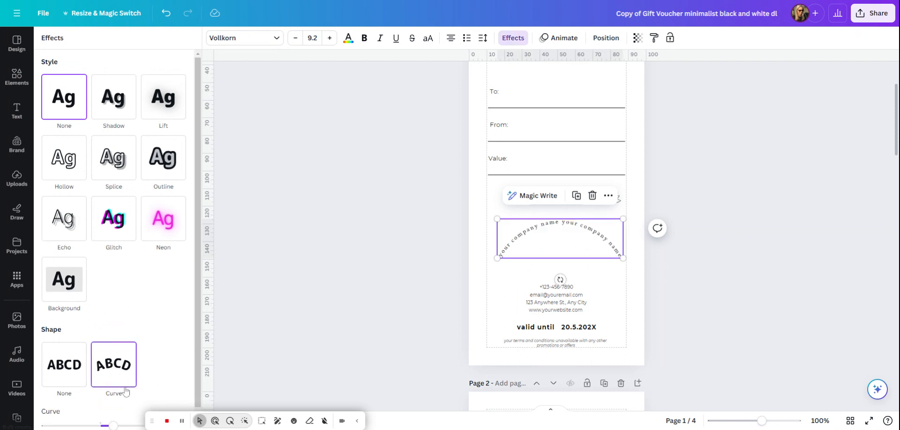
pyautogui.scroll(-1, 126, 391)
pyautogui.moveTo(160, 421); pyautogui.dragTo(236, 417)
pyautogui.moveTo(113, 409); pyautogui.dragTo(134, 411)
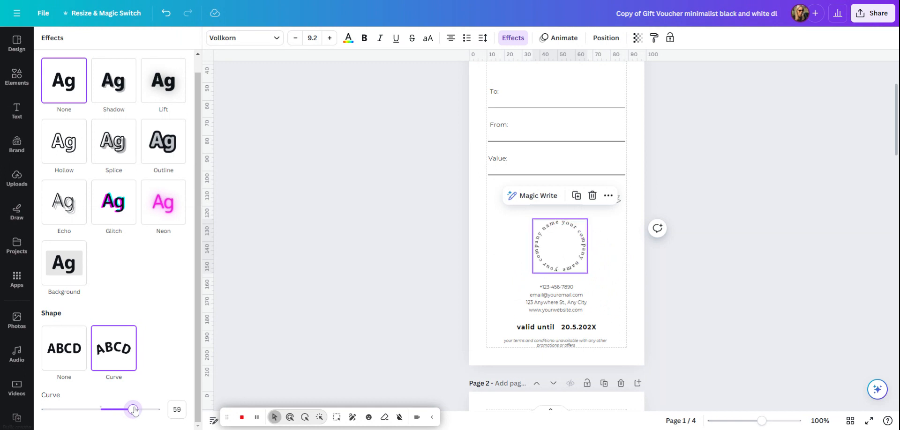
pyautogui.click(608, 301)
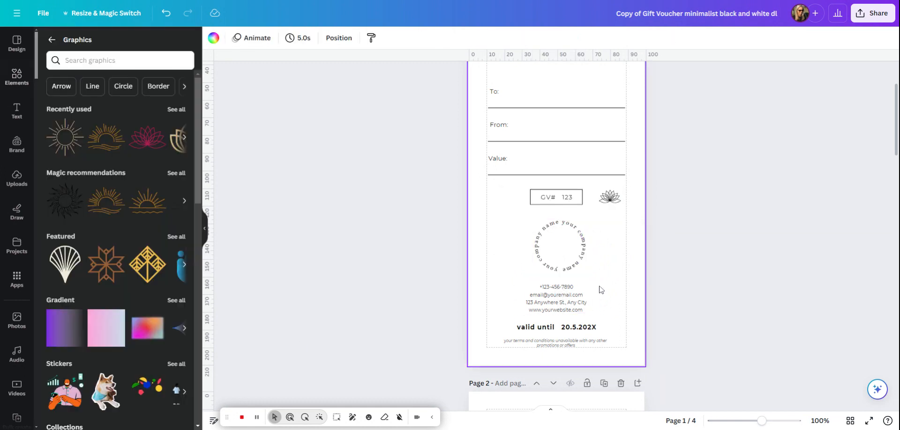
pyautogui.click(569, 251)
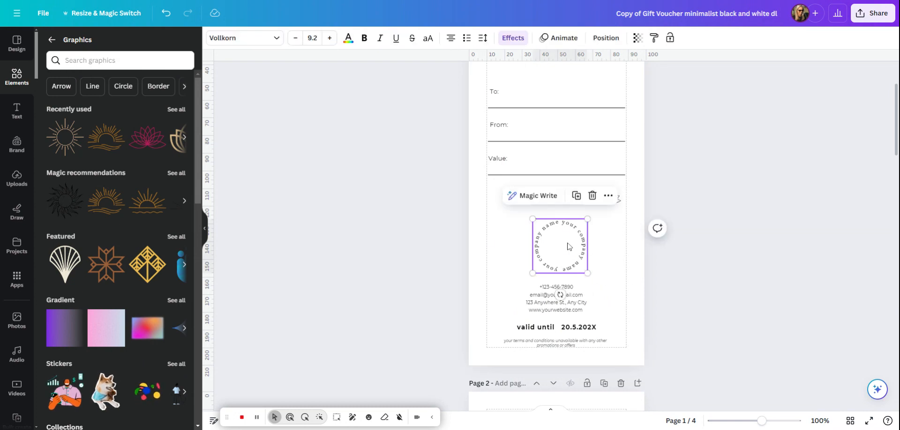
# Move the lotus graphic from beside the GV# box into the centre of the circular company name text
pyautogui.click(617, 279)
pyautogui.click(560, 198)
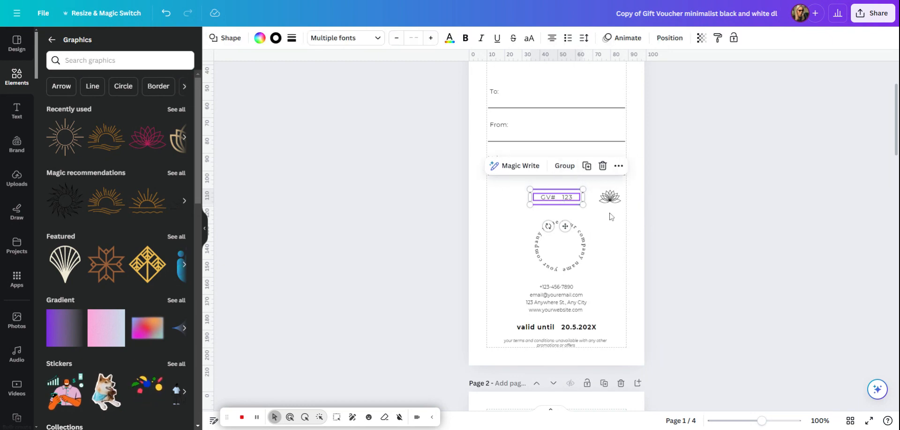
pyautogui.moveTo(609, 197); pyautogui.dragTo(564, 251)
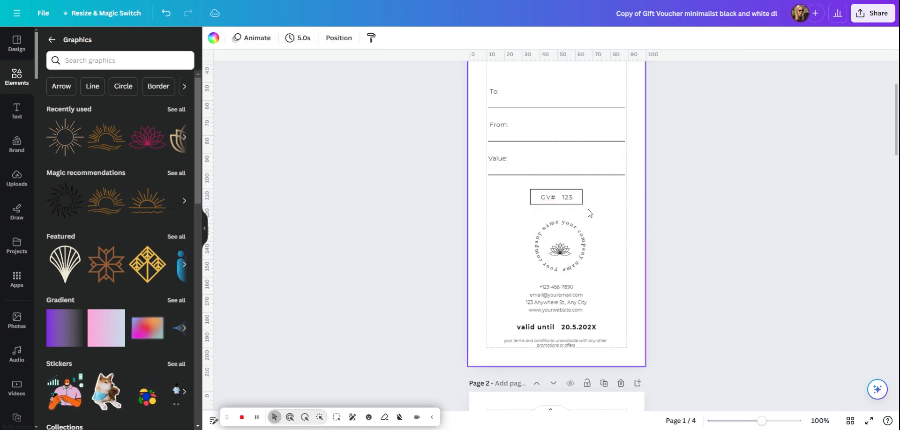
# Move the GV# text out of its box to just below it near the right margin and delete its placeholder number
pyautogui.moveTo(557, 195); pyautogui.dragTo(609, 217)
pyautogui.doubleClick(609, 220)
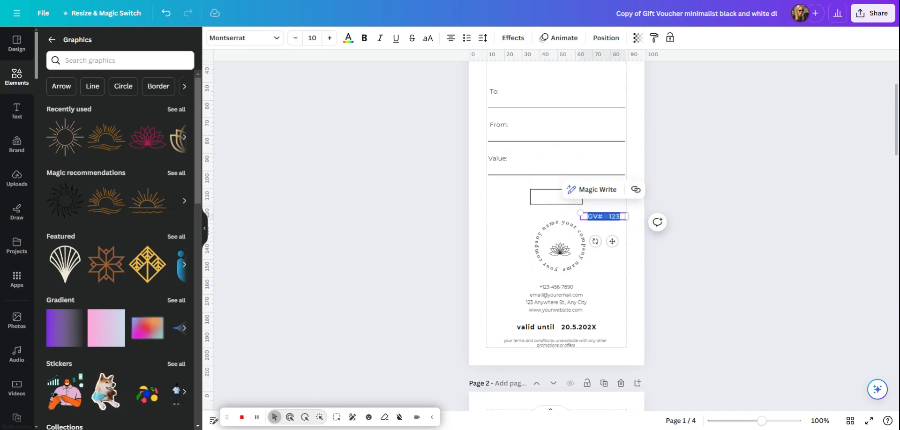
pyautogui.click(619, 217)
pyautogui.press('BackSpace')
pyautogui.press('BackSpace')
pyautogui.press('BackSpace')
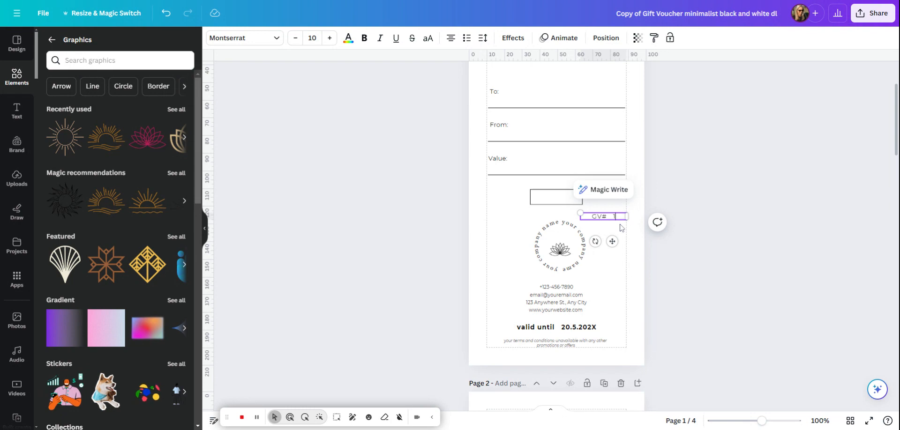
# Set the whole GV# text to left alignment
pyautogui.hotkey('ctrl', 'a')
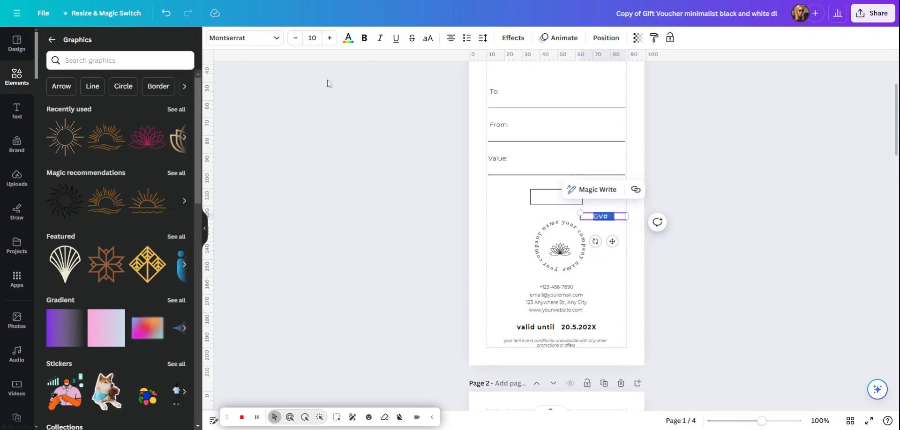
pyautogui.click(450, 40)
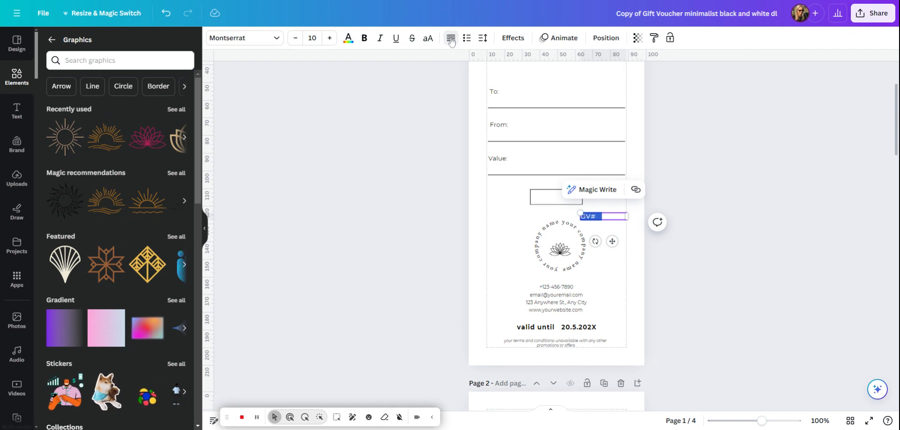
pyautogui.click(451, 40)
pyautogui.click(450, 40)
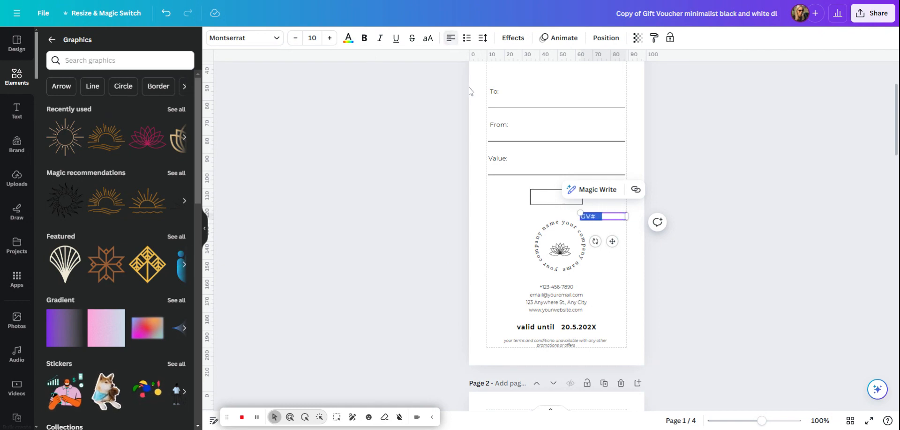
pyautogui.click(526, 215)
# Remove the border from the empty box above the circular logo
pyautogui.click(543, 199)
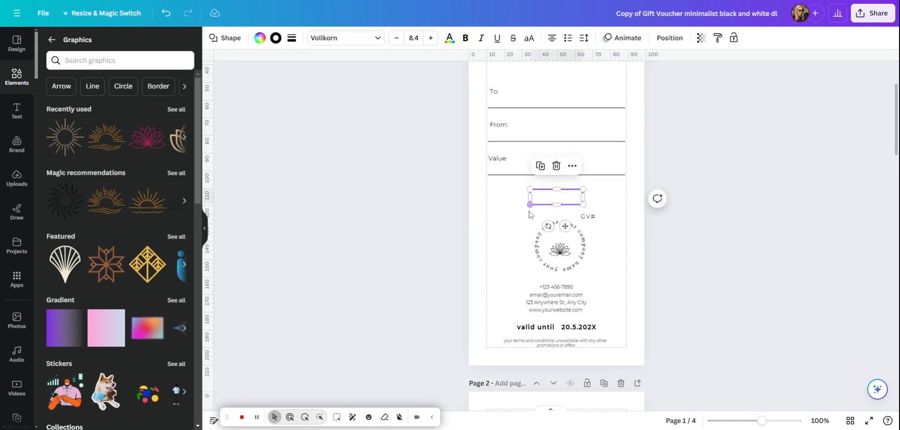
pyautogui.click(515, 216)
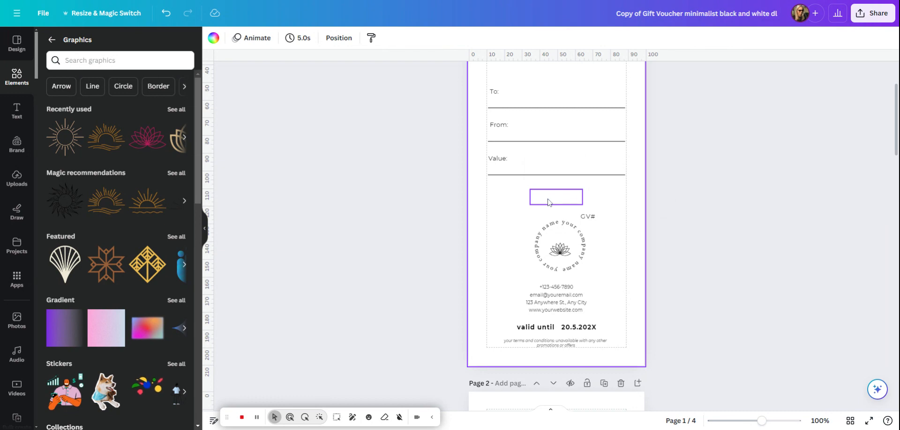
pyautogui.click(557, 199)
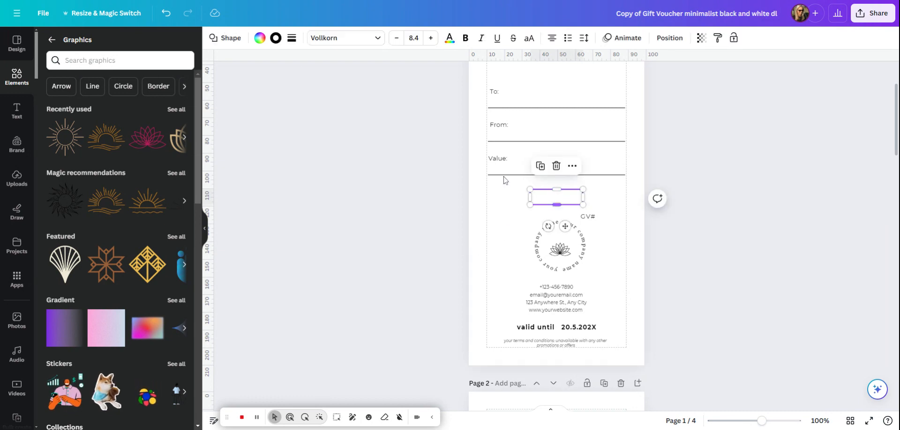
pyautogui.click(292, 39)
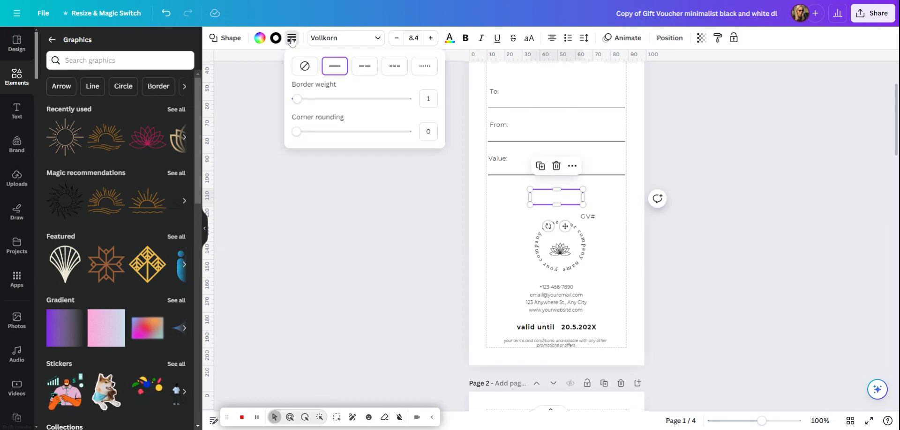
pyautogui.click(305, 66)
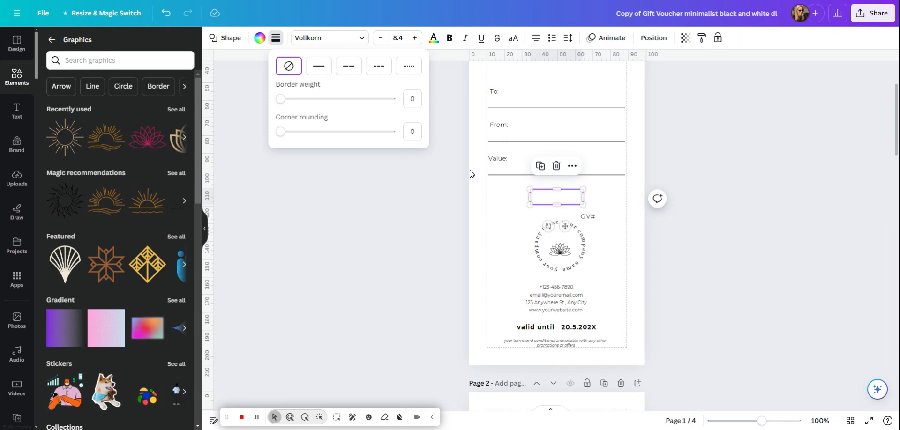
pyautogui.click(607, 204)
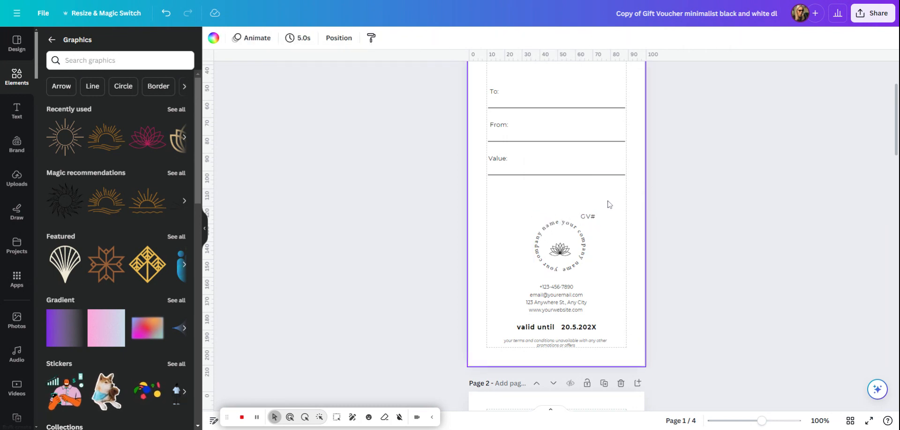
# Give the empty box a solid border and reduce its weight to a thin outline
pyautogui.click(553, 197)
pyautogui.click(276, 37)
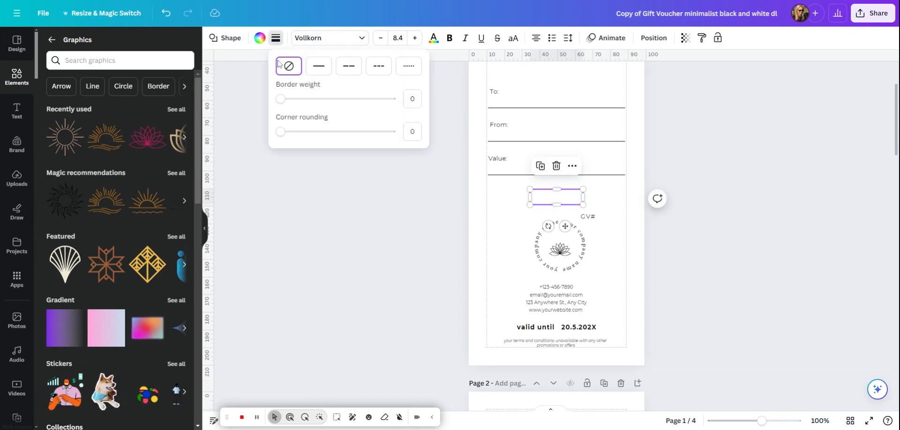
pyautogui.click(317, 66)
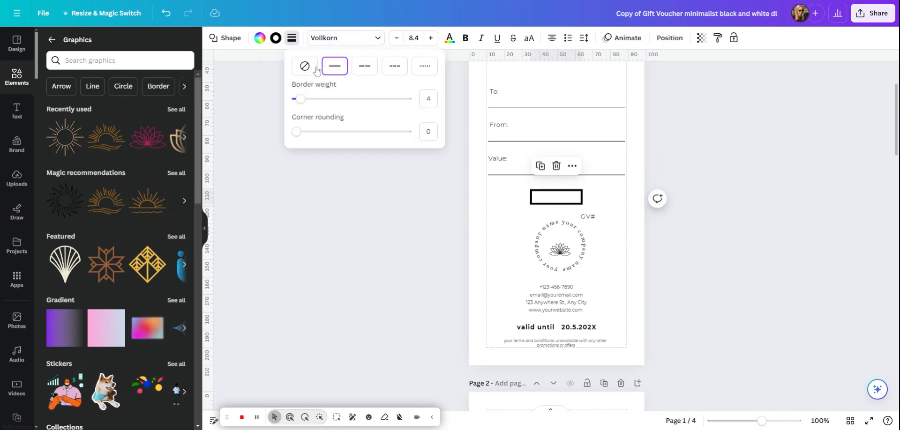
pyautogui.click(428, 99)
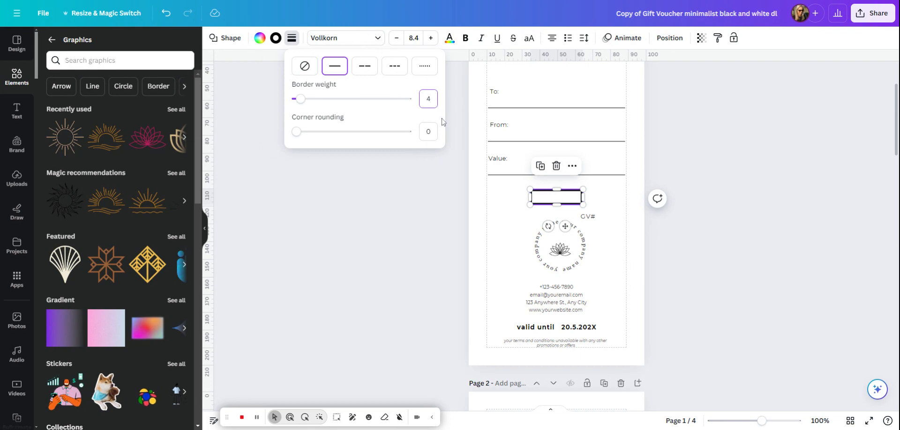
# Set the first page's background to the dusty pink from the TEMPLATE BUNDLE palette
pyautogui.click(602, 202)
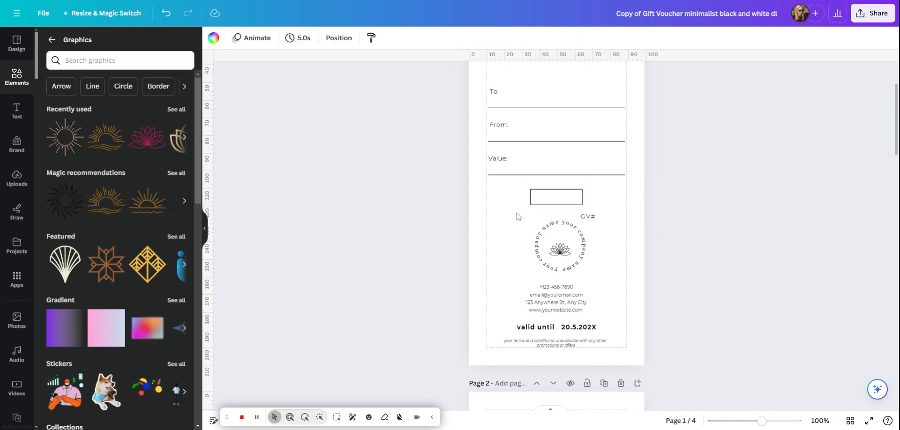
pyautogui.click(213, 38)
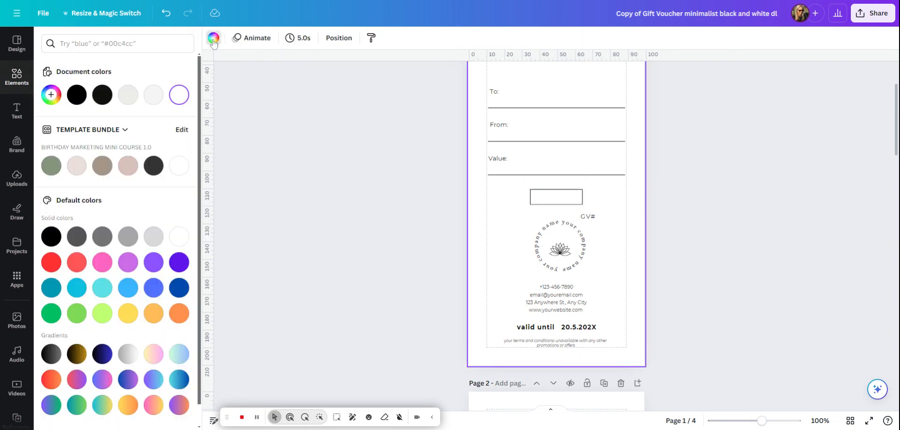
pyautogui.click(127, 166)
# Fill the empty box above the circular logo with the same dusty pink from the document colours
pyautogui.click(564, 190)
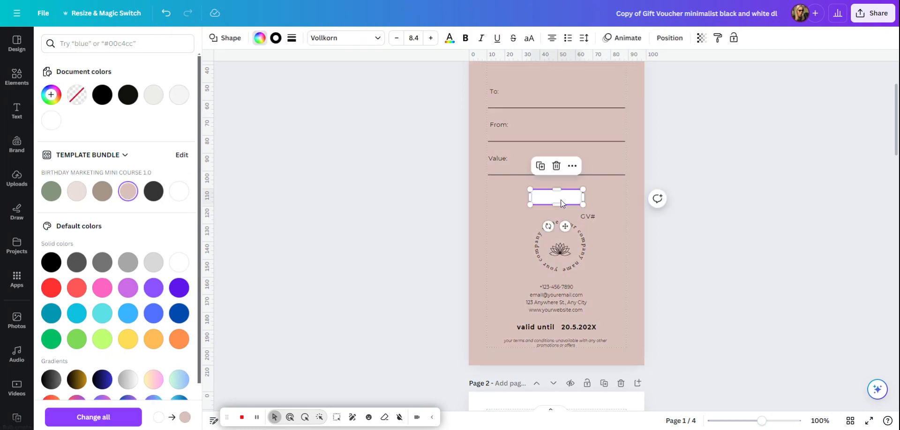
pyautogui.click(260, 40)
pyautogui.click(260, 40)
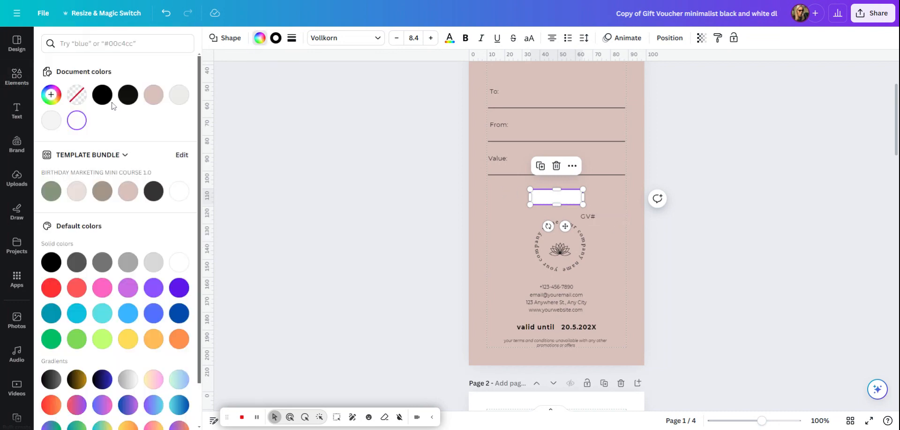
pyautogui.click(153, 95)
pyautogui.click(490, 226)
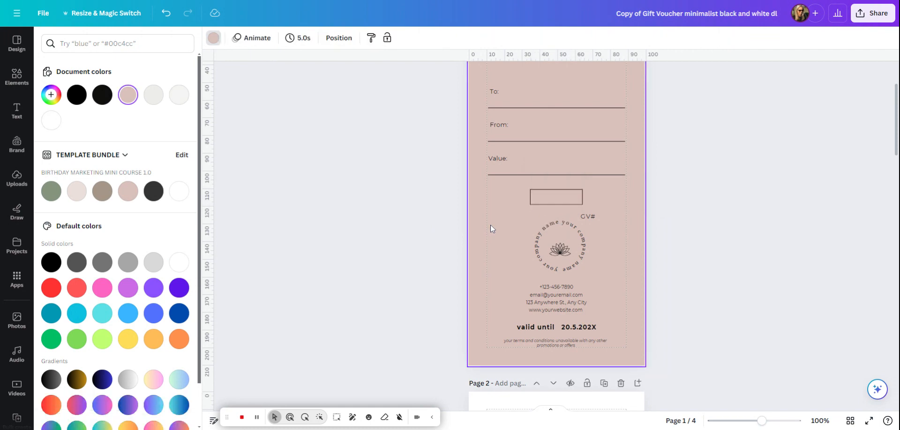